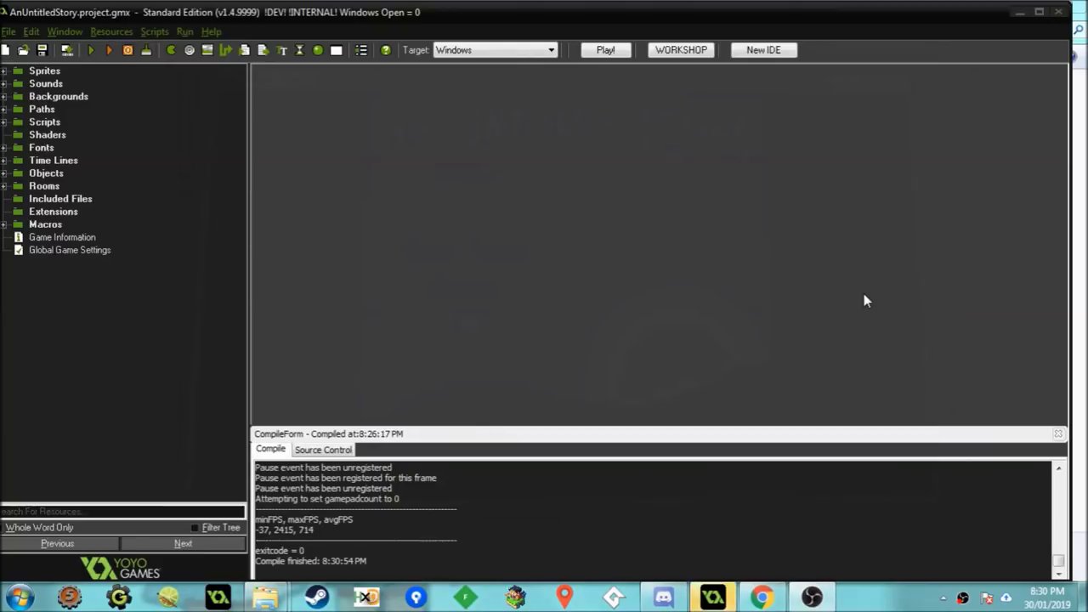
Launch GayMaker: Studio from the desktop and load AnUntitledStory.project.gmx from the Documents GameMaker Projects folder as the project file.
left_click(1085, 600)
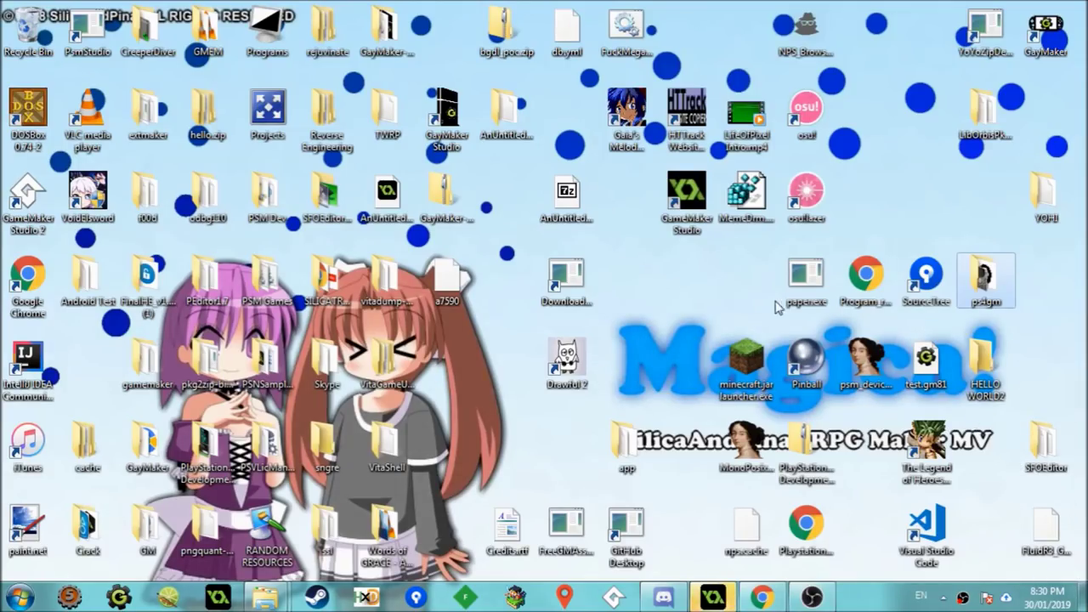
double_click(427, 116)
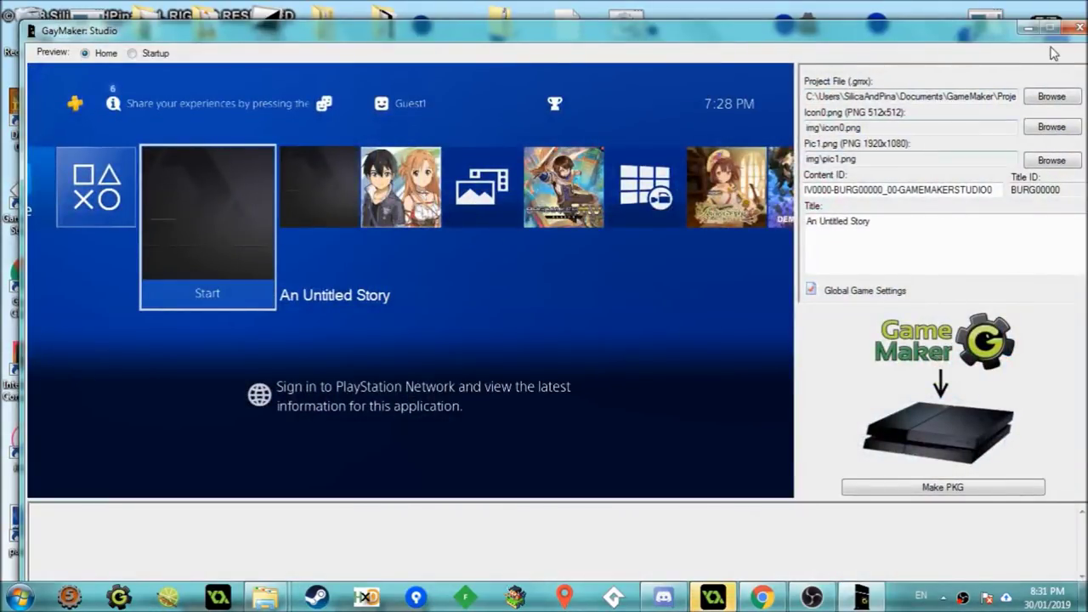
left_click(1067, 97)
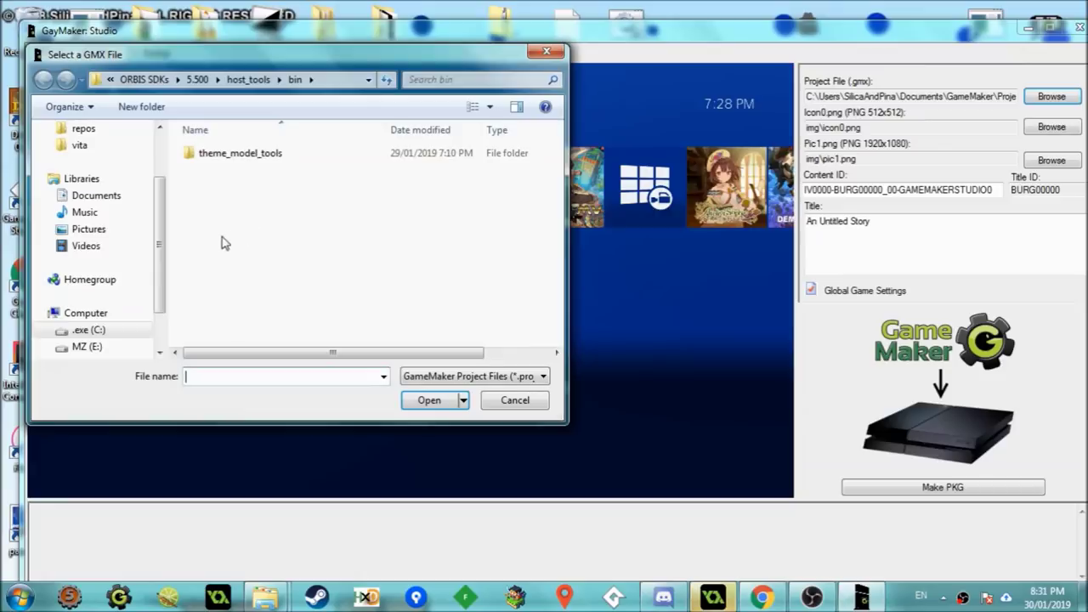
left_click_drag(165, 214, 152, 145)
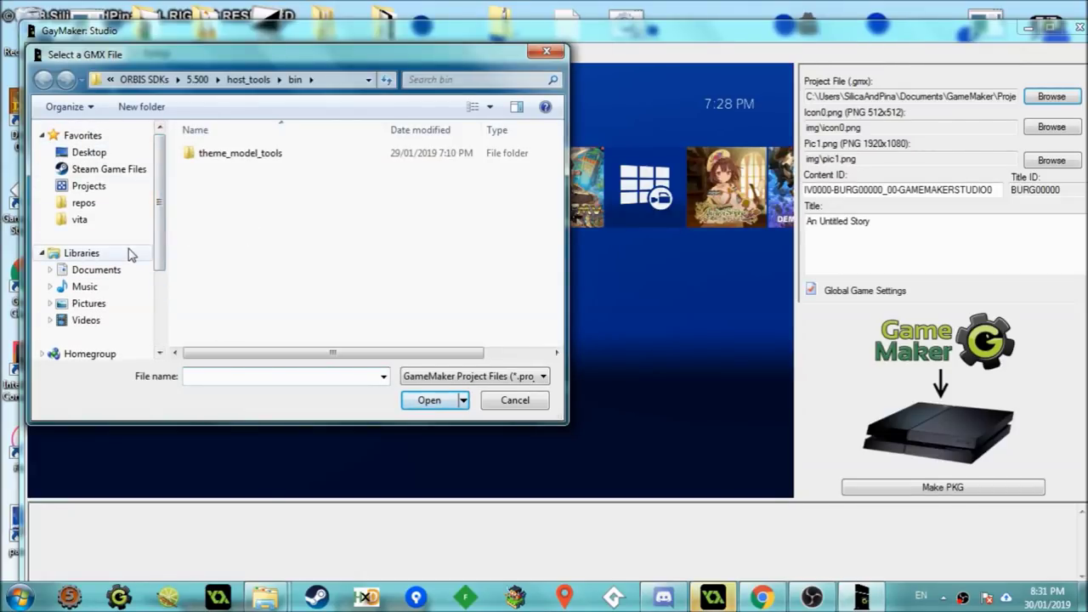
left_click(129, 271)
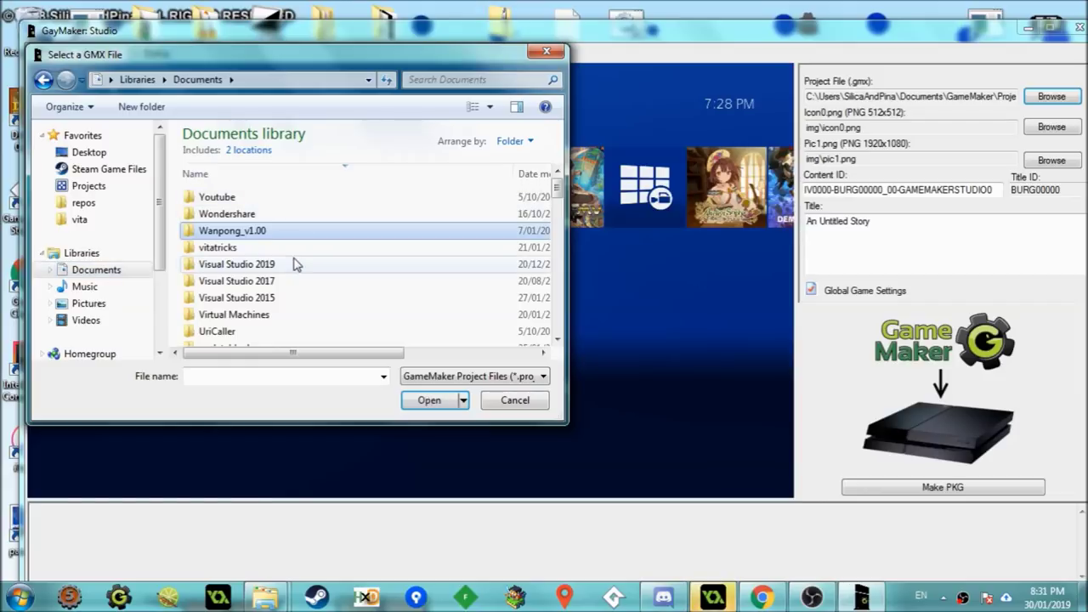
scroll(294, 259, "down", 10)
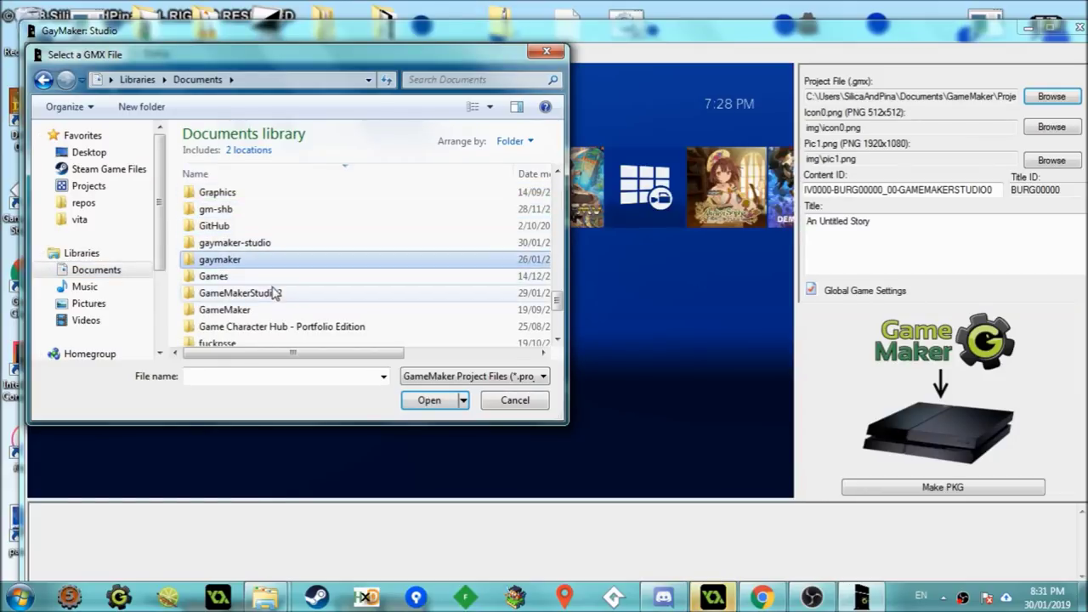
double_click(224, 310)
double_click(217, 197)
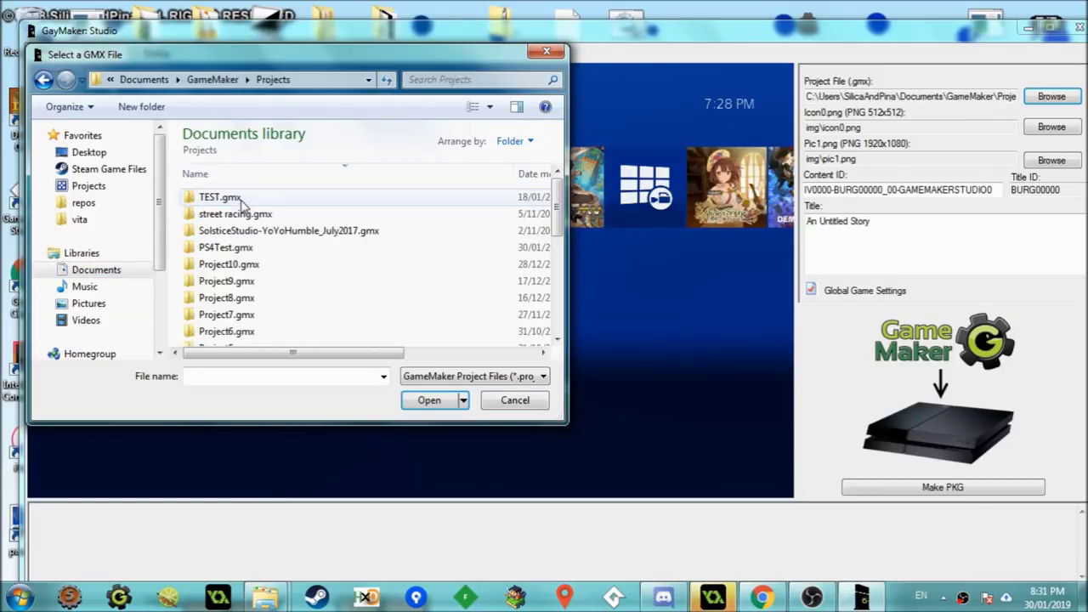
scroll(272, 331, "down", 5)
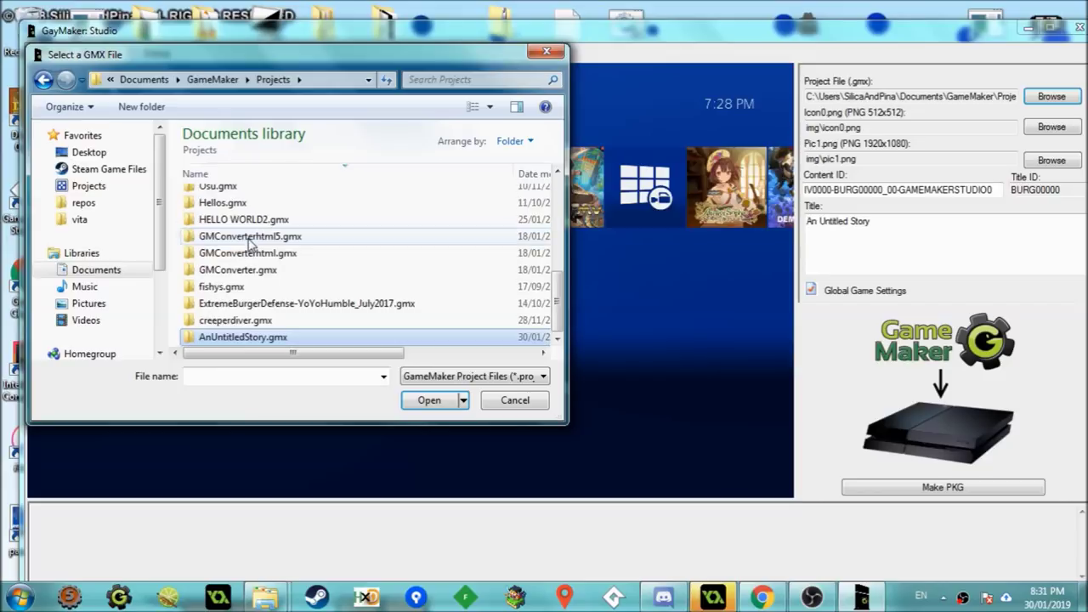
double_click(273, 337)
scroll(255, 313, "down", 1)
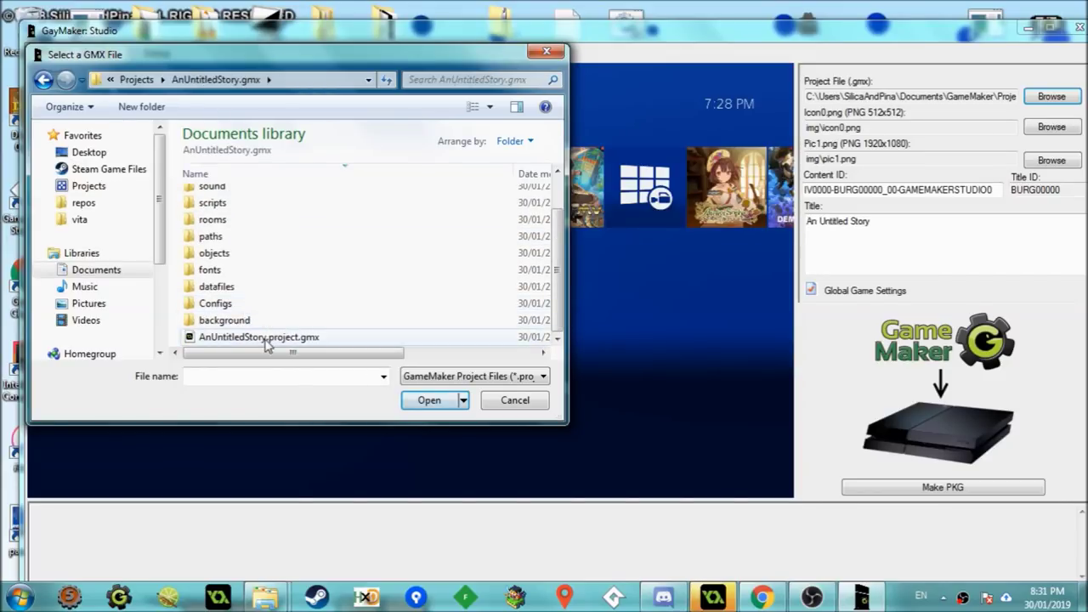
double_click(263, 338)
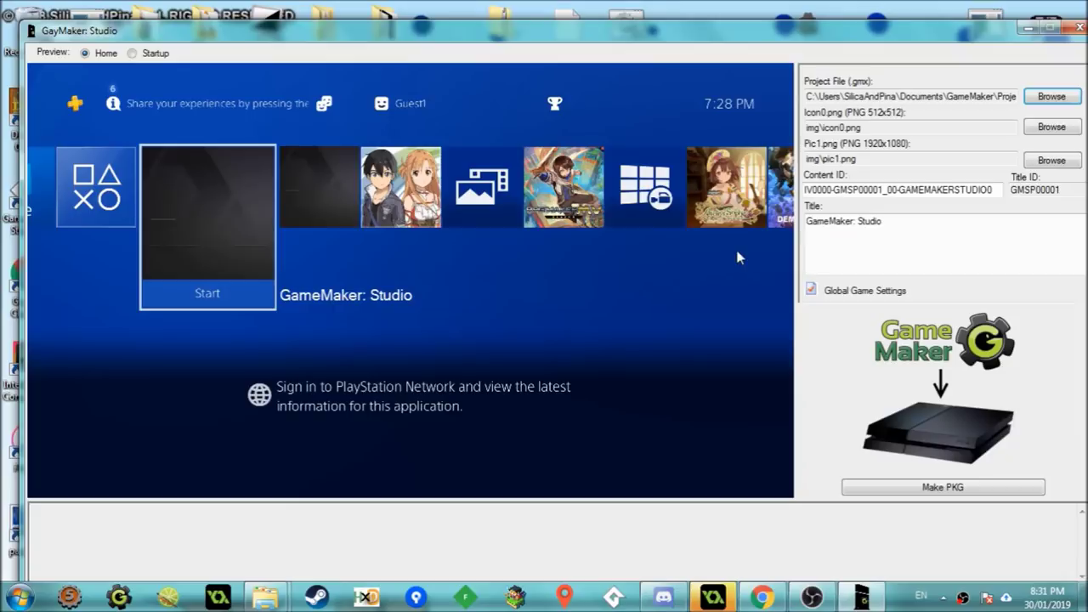
Change the four-letter title ID prefix inside the Content ID to UNTI, making the title ID UNTI00001.
left_click_drag(834, 190, 898, 189)
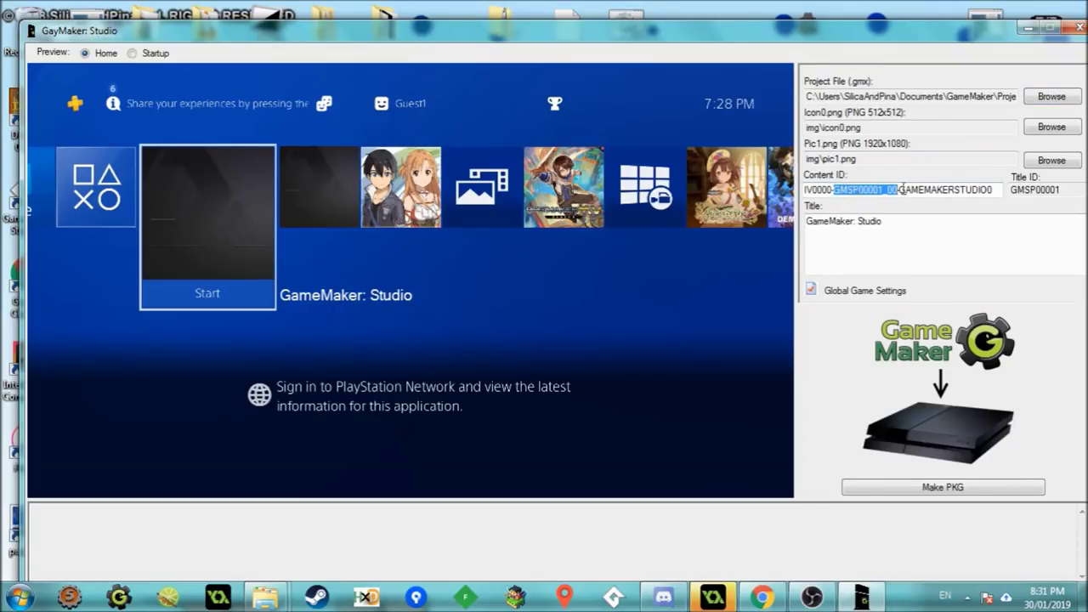
left_click(848, 189)
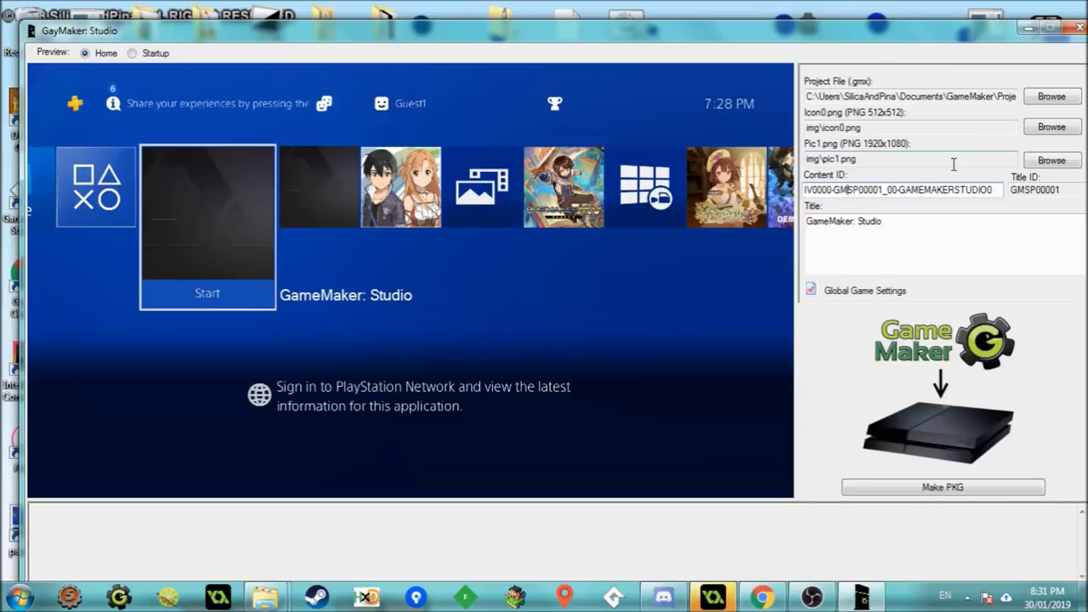
key("BackSpace")
key("BackSpace")
key("Delete")
key("Delete")
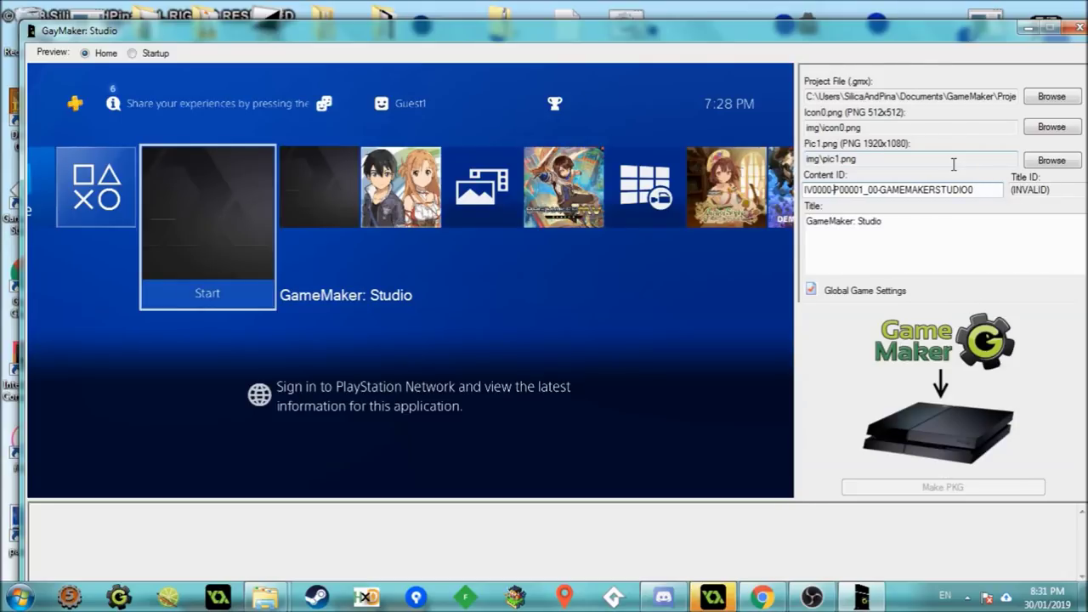
type("ANUN")
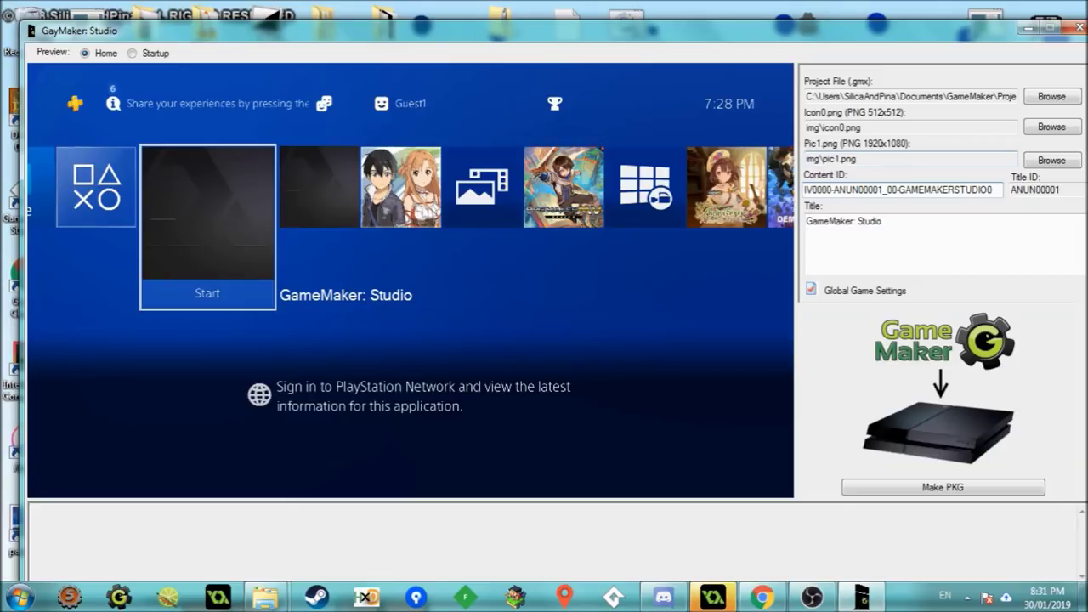
key("BackSpace")
key("BackSpace")
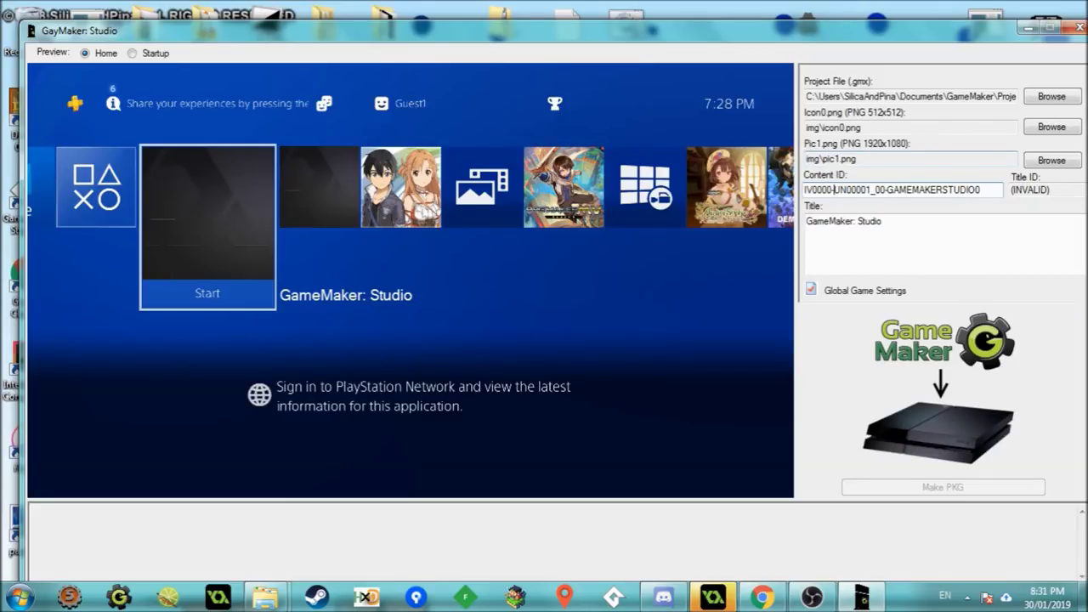
type("UN")
key("Delete")
type("T")
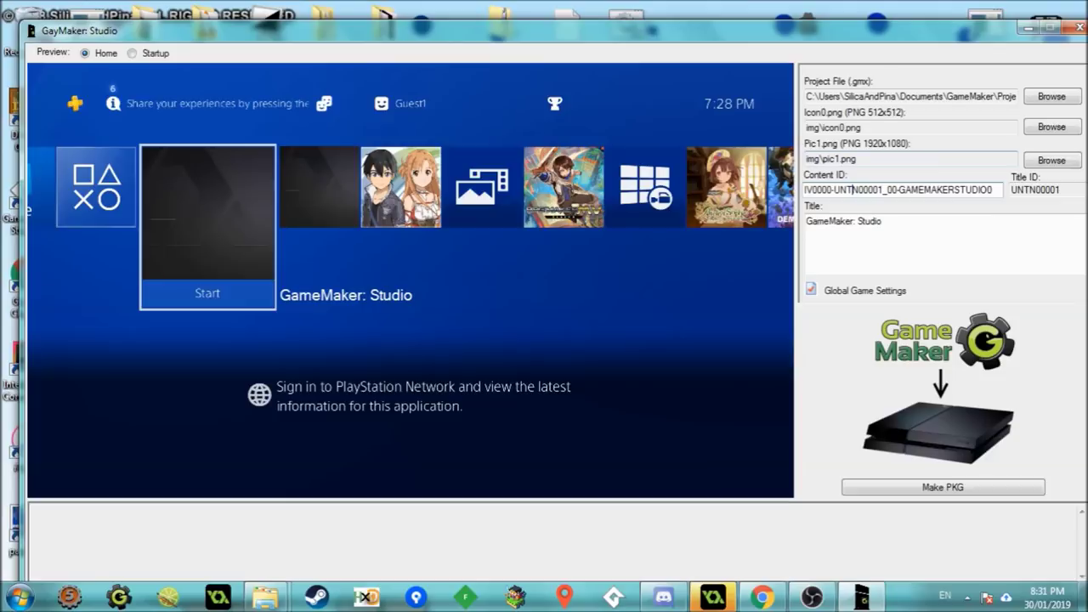
key("Delete")
type("I")
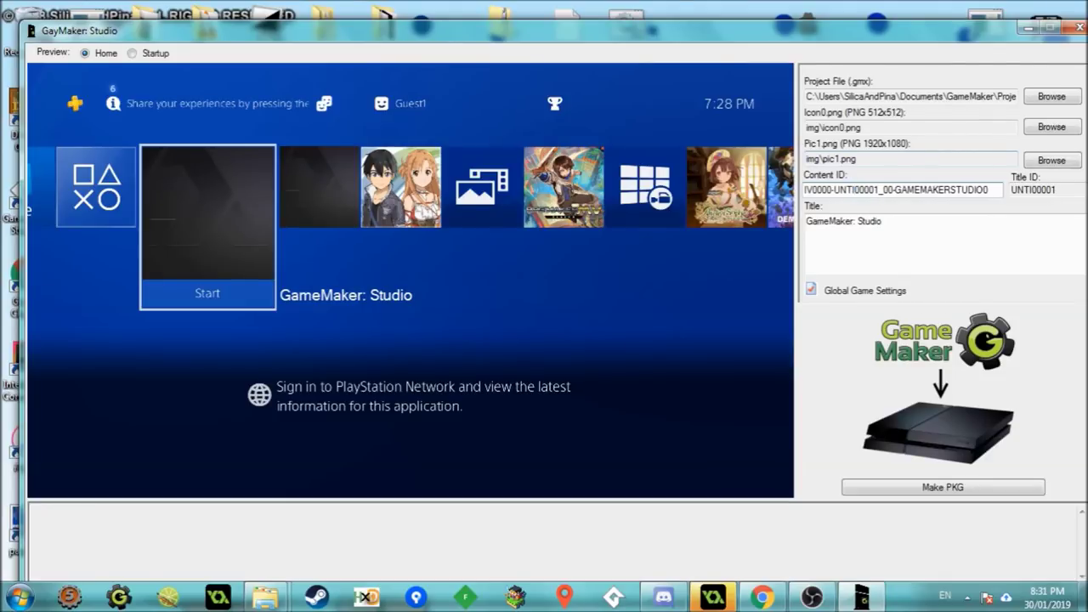
Replace the GAMEMAKERSTUDIO0 ending of the Content ID with ANUNTITLEDSTORY0.
key("Right")
key("Right")
key("Right")
key("Right")
key("Right")
key("Right")
key("Right")
key("Right")
type("-")
key("Delete")
type("A")
key("Delete")
type("N")
key("Delete")
type("U")
key("Delete")
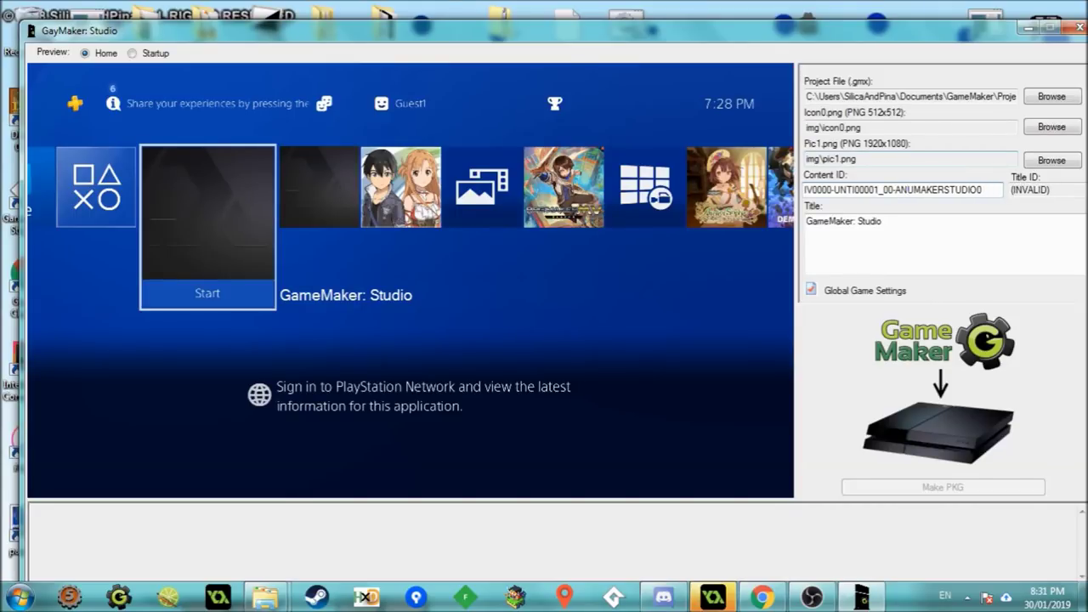
type("N")
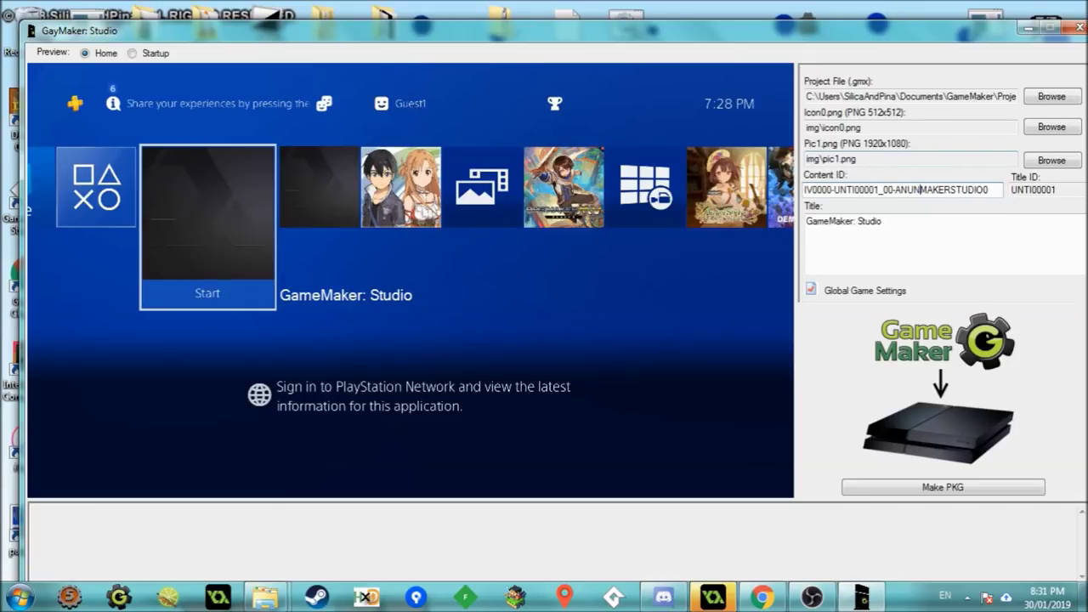
key("shift+End")
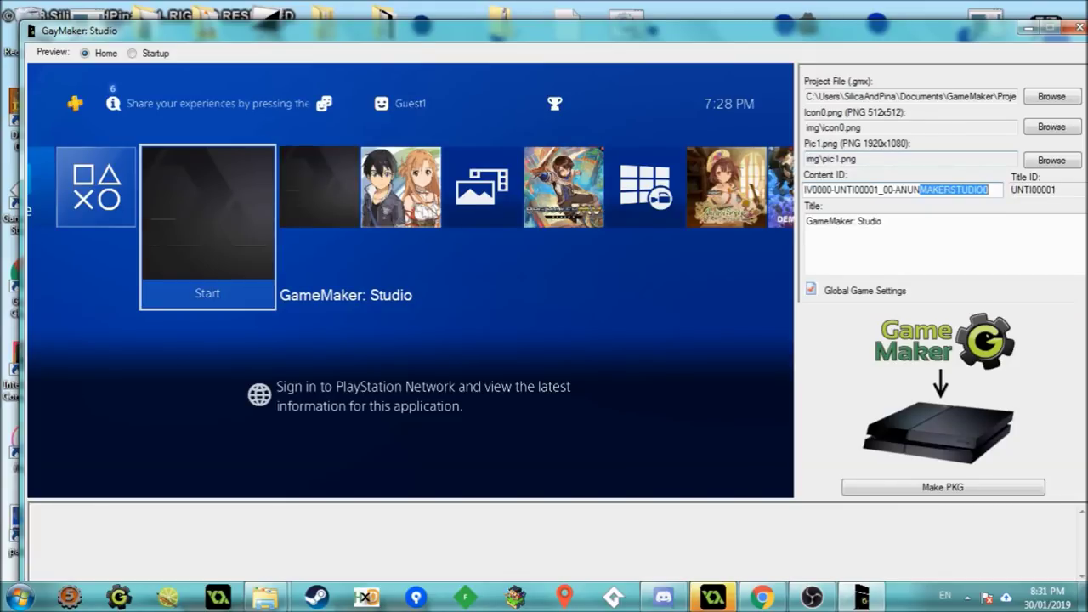
type("TITLEDSTORY")
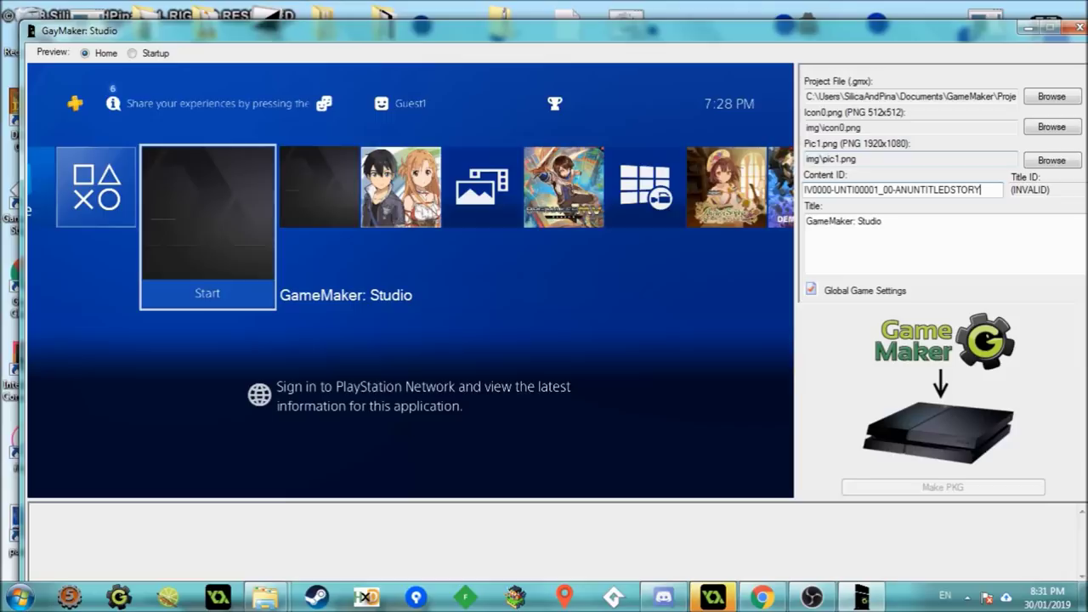
type("0")
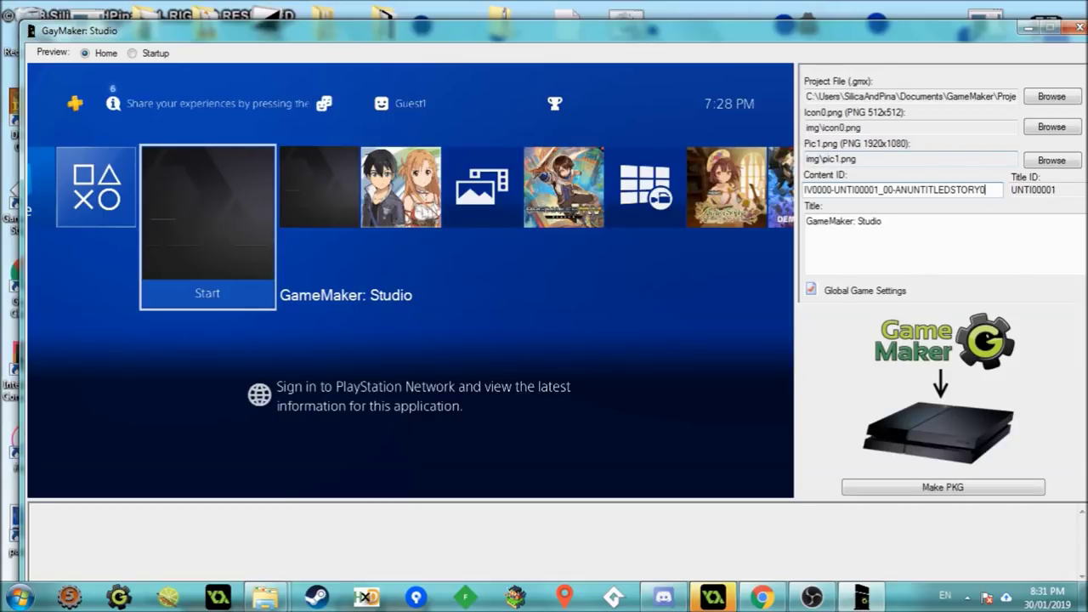
Set the package title to "An Untitled Story".
key("Tab")
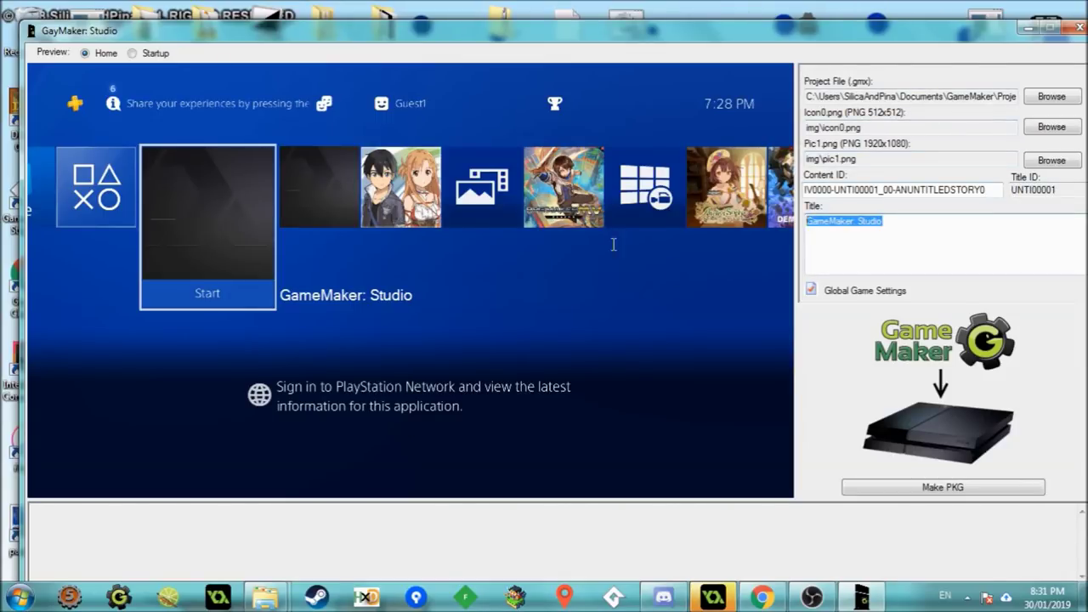
type("An ")
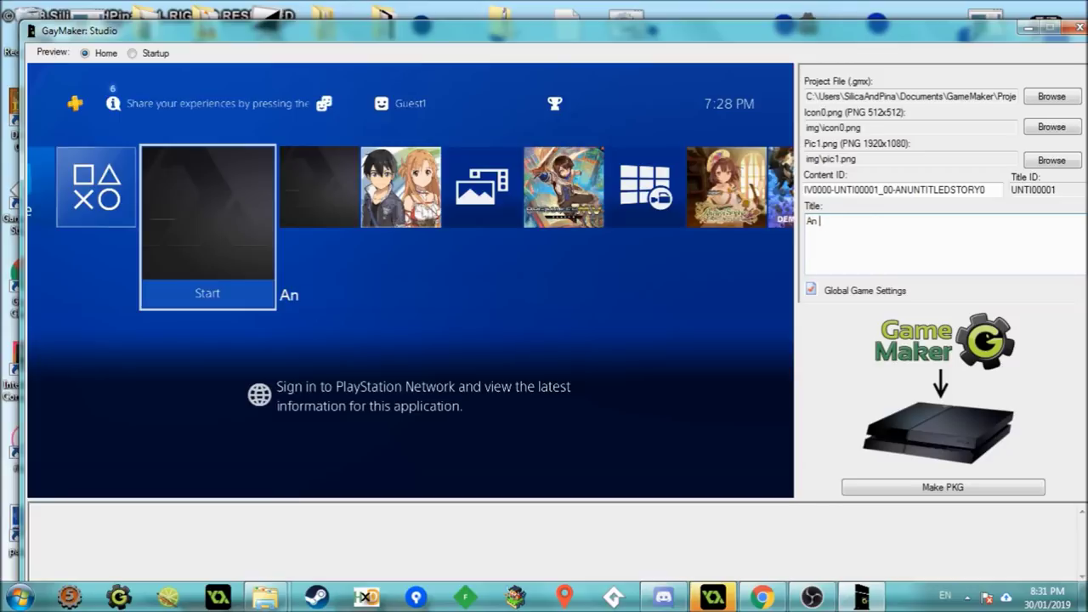
type("Untitled Story")
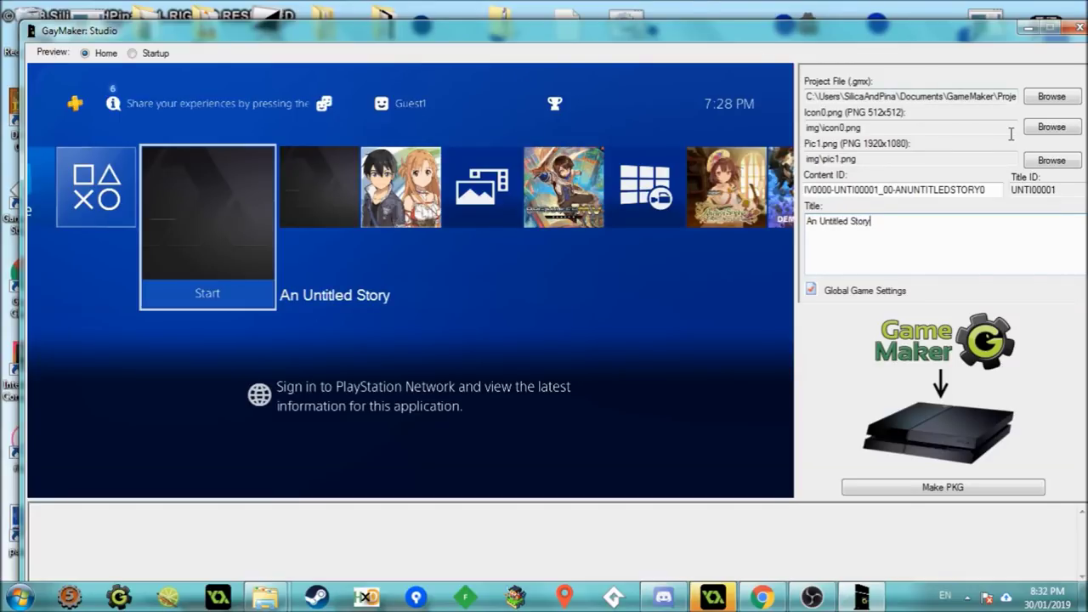
Load icon0.png from the ps4gm folder on the desktop as the 512x512 package icon.
left_click(1049, 128)
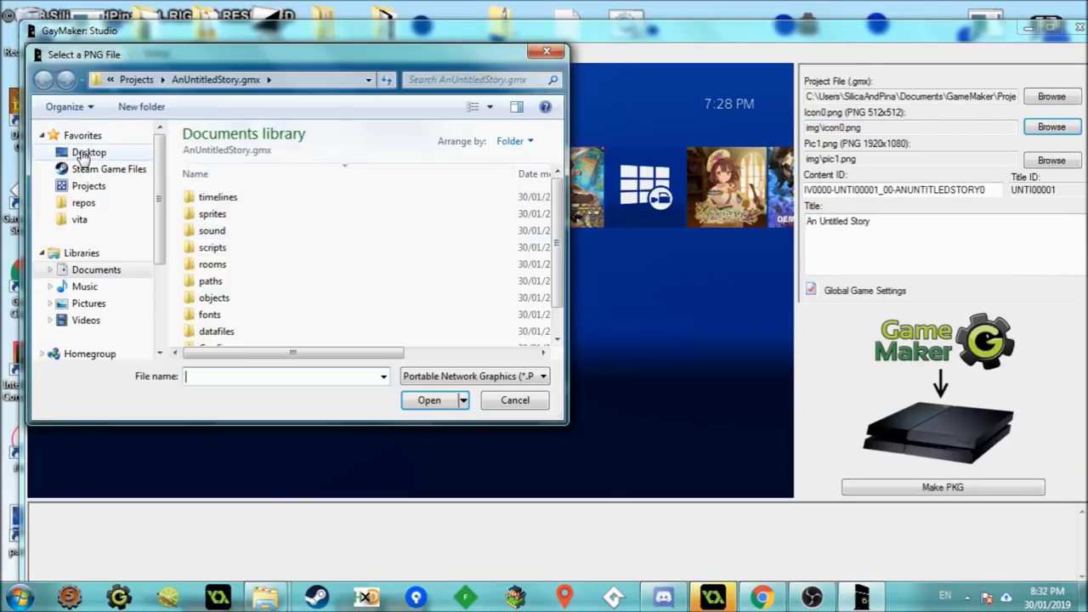
left_click(85, 153)
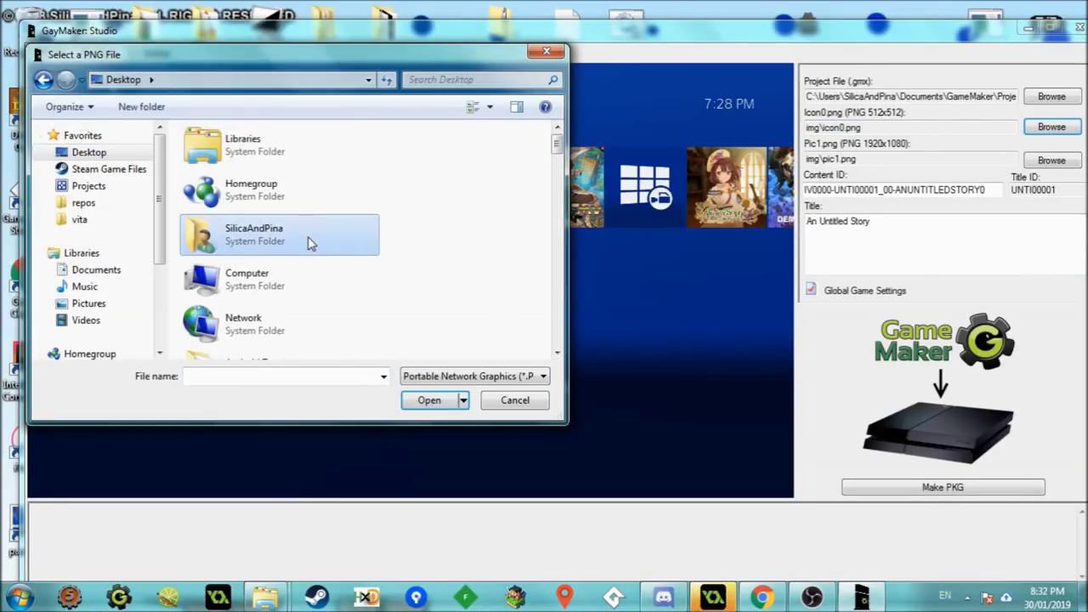
key("p")
key("p")
key("p")
key("p")
key("p")
key("p")
key("p")
key("p")
key("Up")
key("Return")
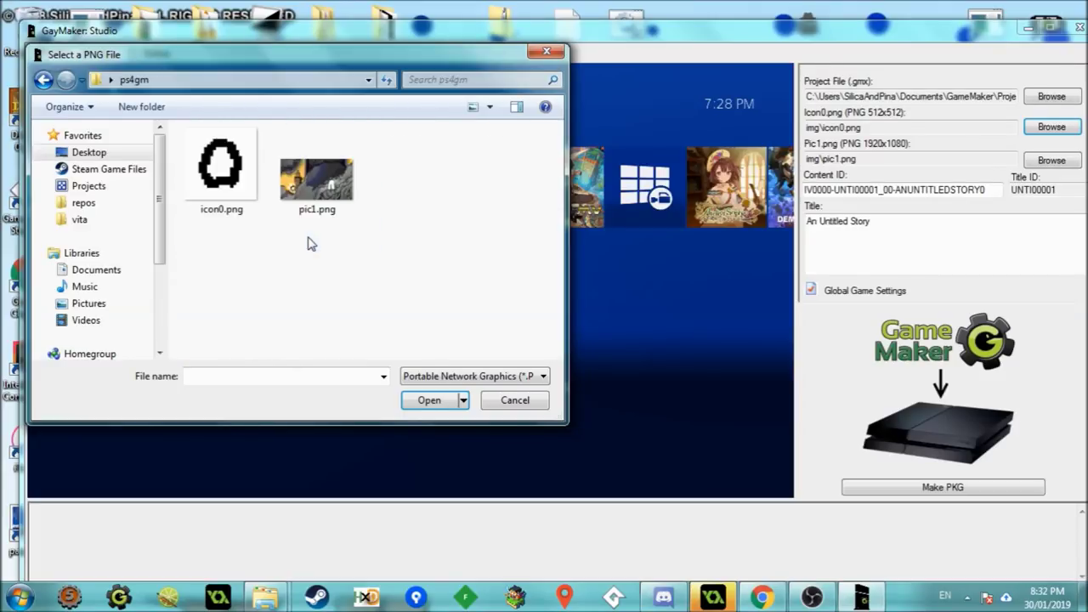
left_click(213, 168)
double_click(213, 167)
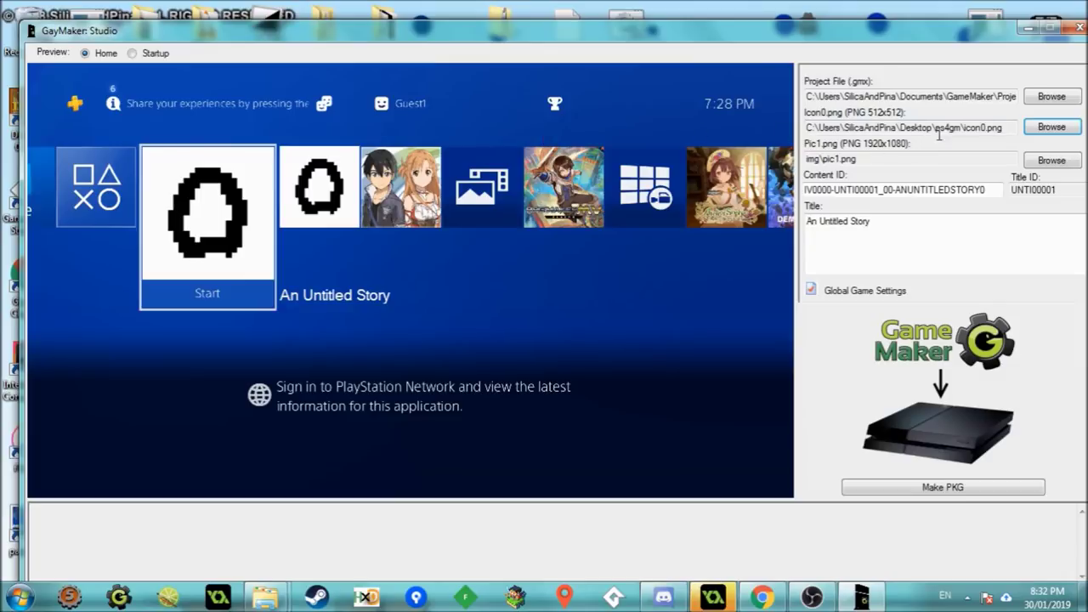
Load pic1.png from the ps4gm folder as the 1920x1080 startup picture and return the preview to Home.
left_click(1049, 164)
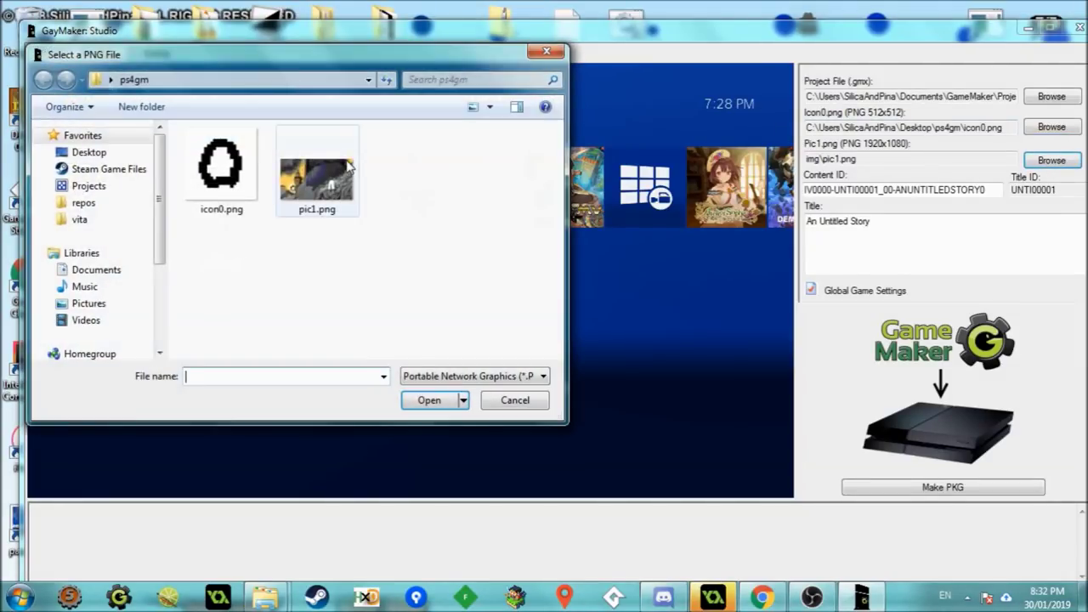
left_click(349, 167)
double_click(349, 167)
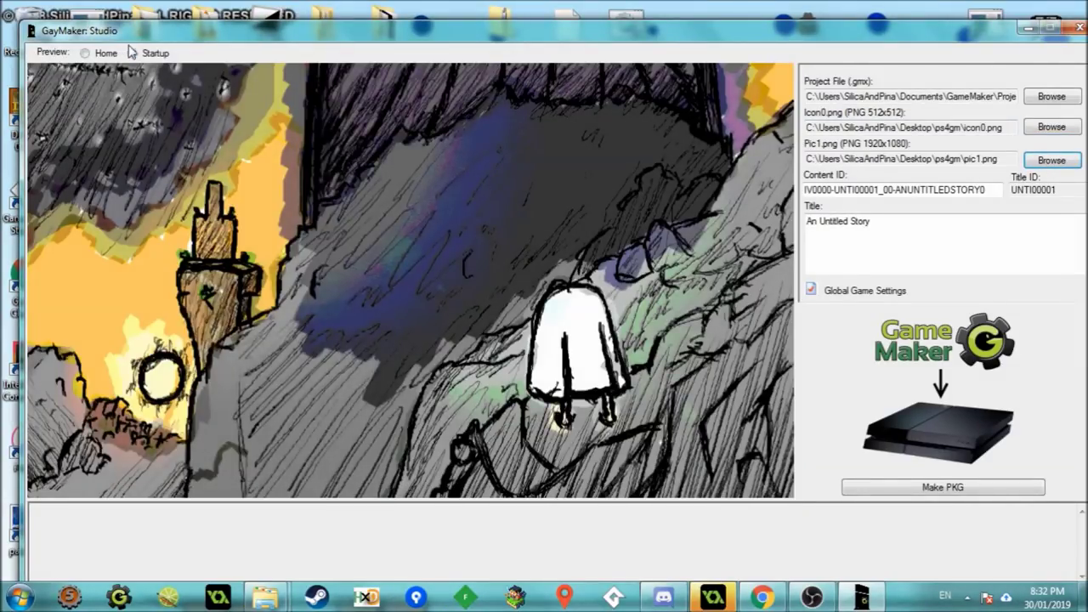
left_click(102, 54)
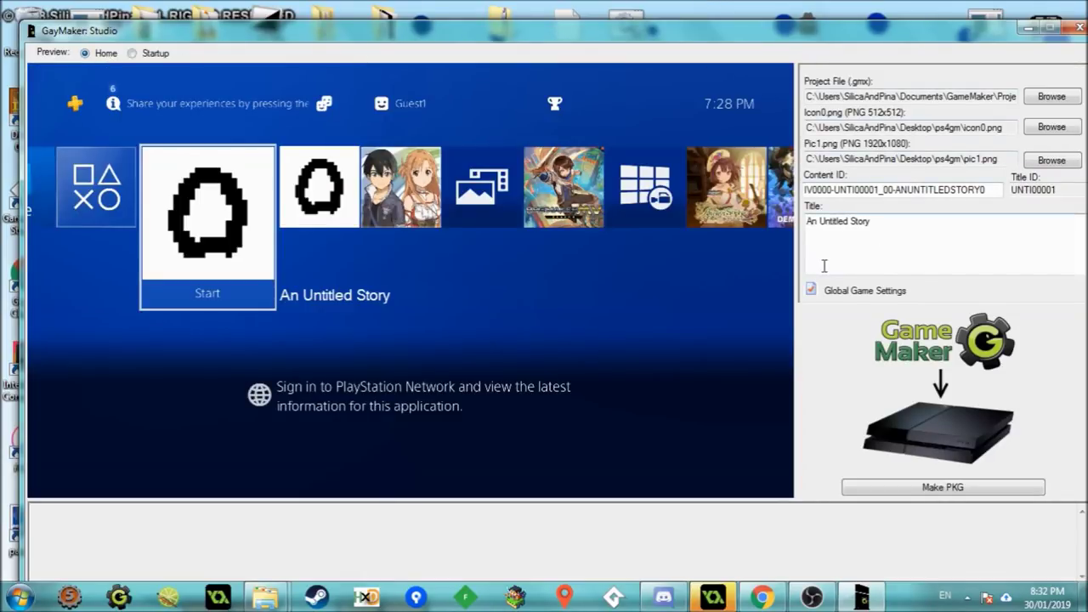
Set the global game settings to Keep Aspect Ratio scaling and a texture page size of 4096, and save the changes.
left_click(849, 290)
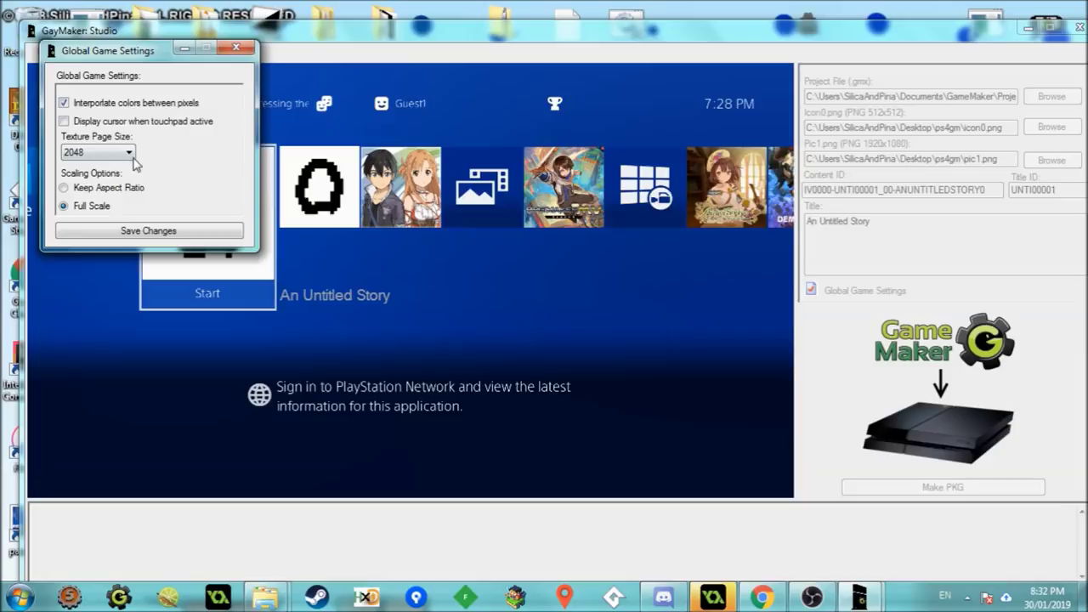
left_click(117, 189)
left_click(121, 155)
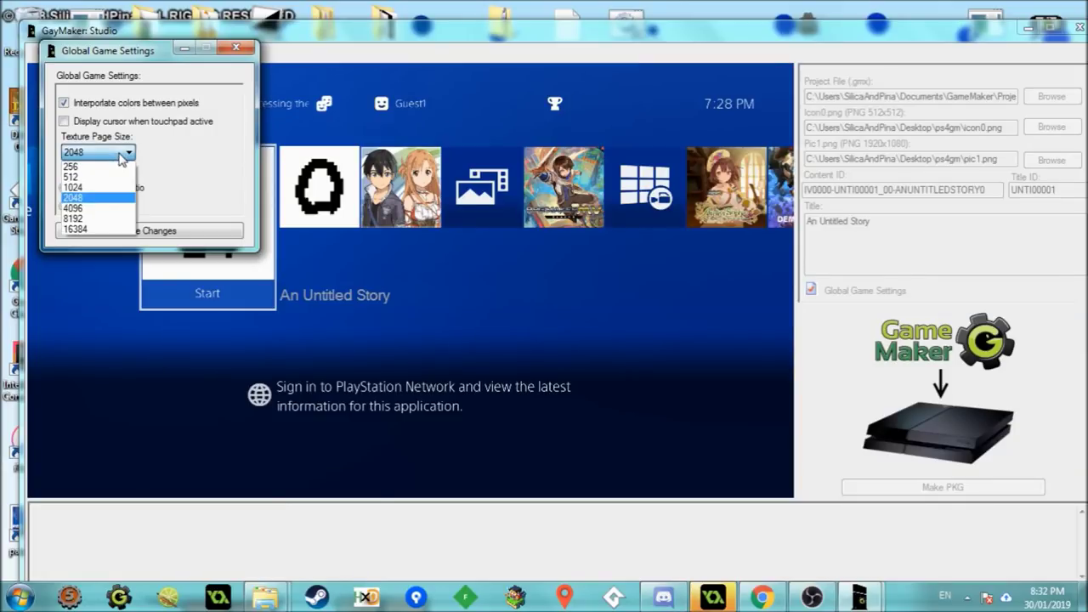
left_click(101, 208)
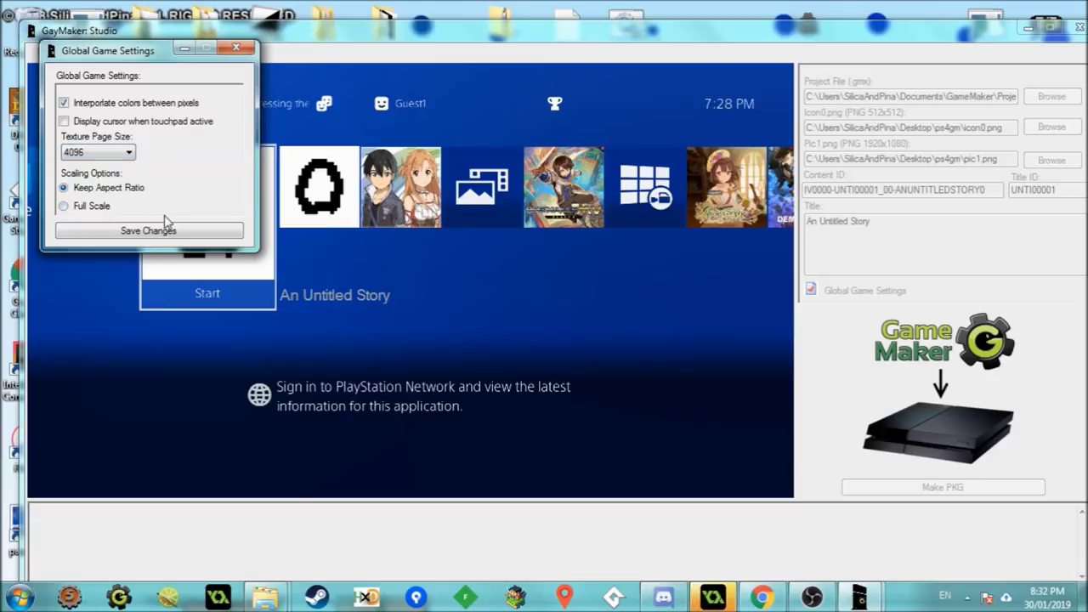
left_click(174, 233)
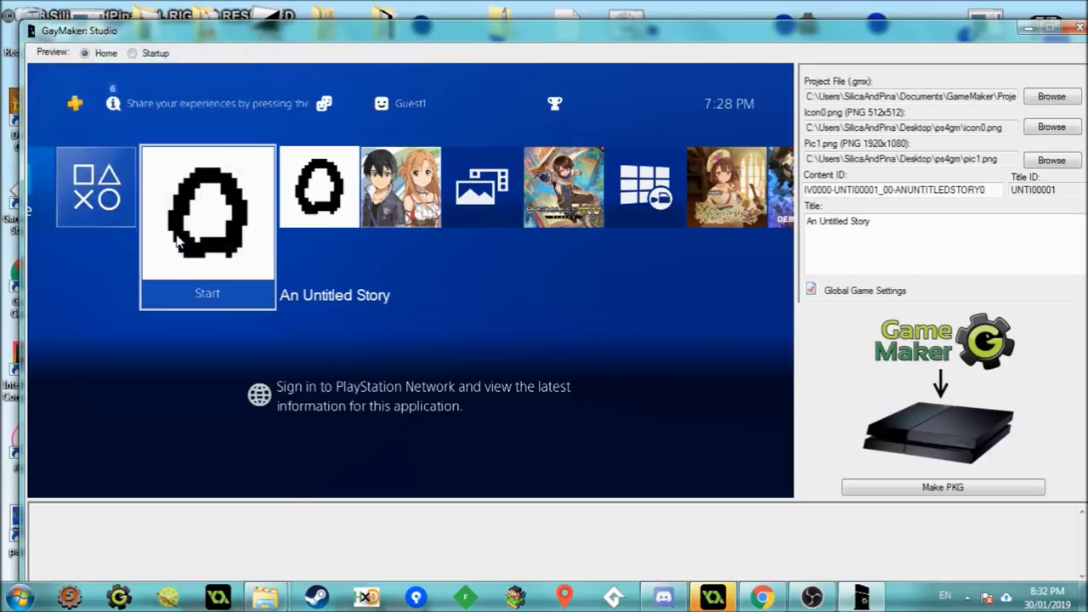
Build the PS4 package, saving it to the Desktop as IV0000-UNTI00001_00-ANUNTITLEDSTORY0.PKG.
left_click(934, 490)
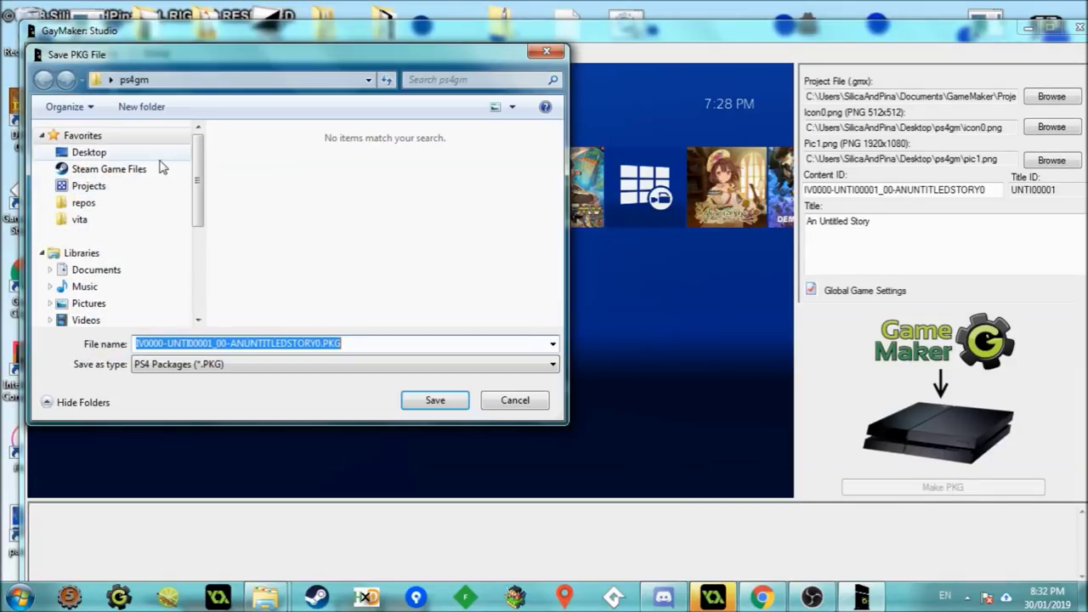
left_click(89, 153)
left_click(410, 344)
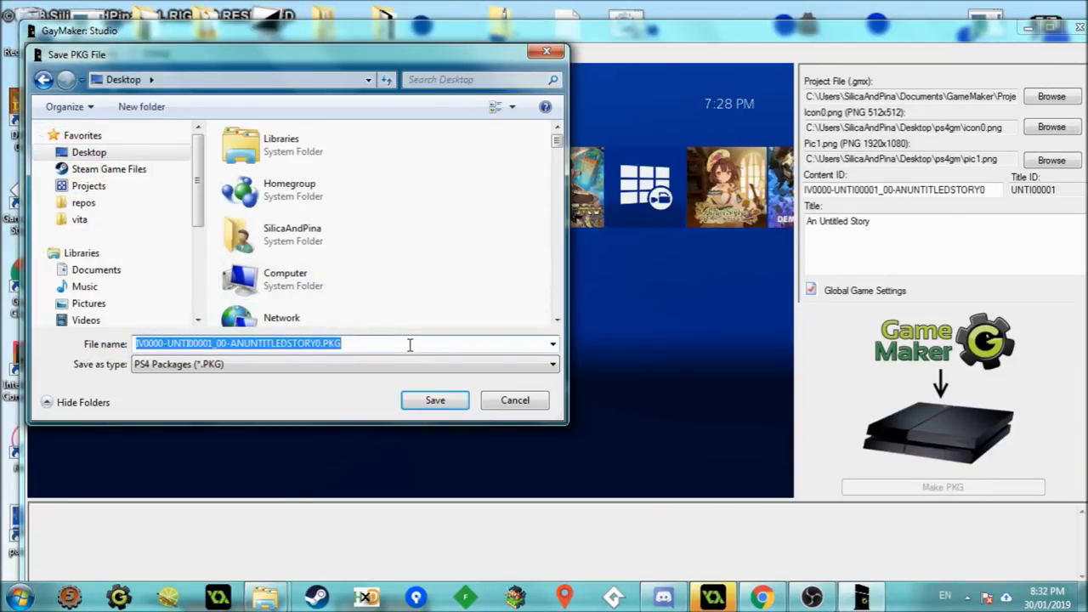
key("Return")
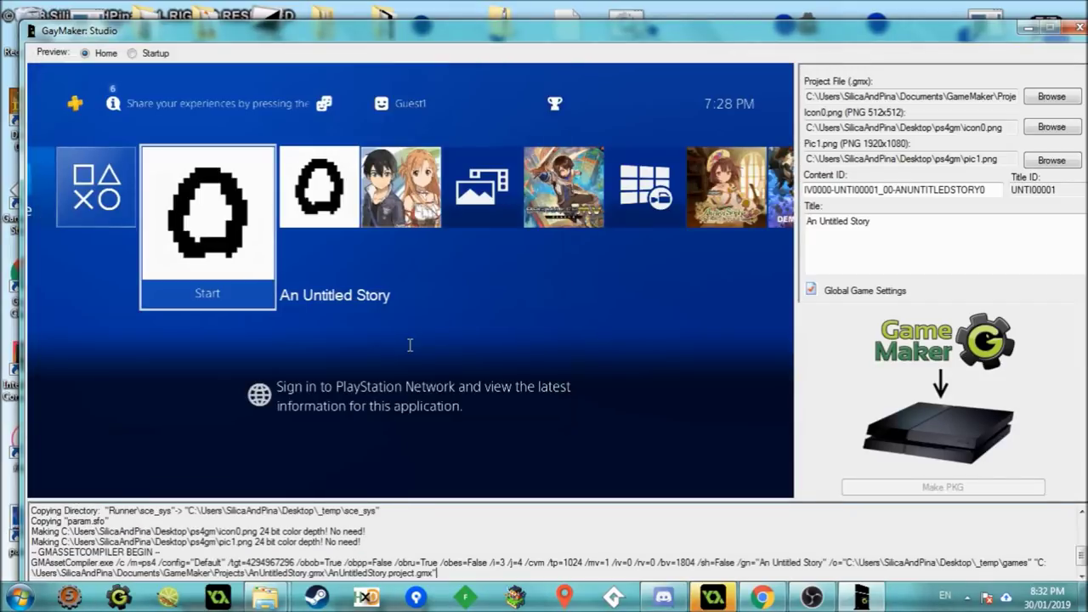
Close the separate GameMaker window while the package builds and dismiss the build completion message.
left_click_drag(906, 40, 903, 26)
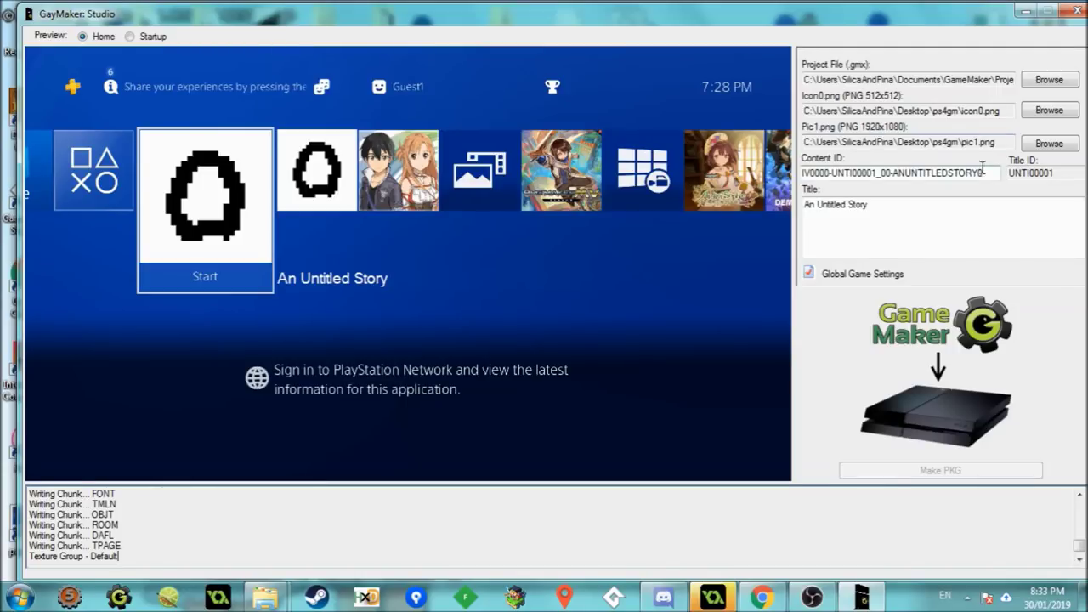
right_click(728, 596)
left_click(724, 552)
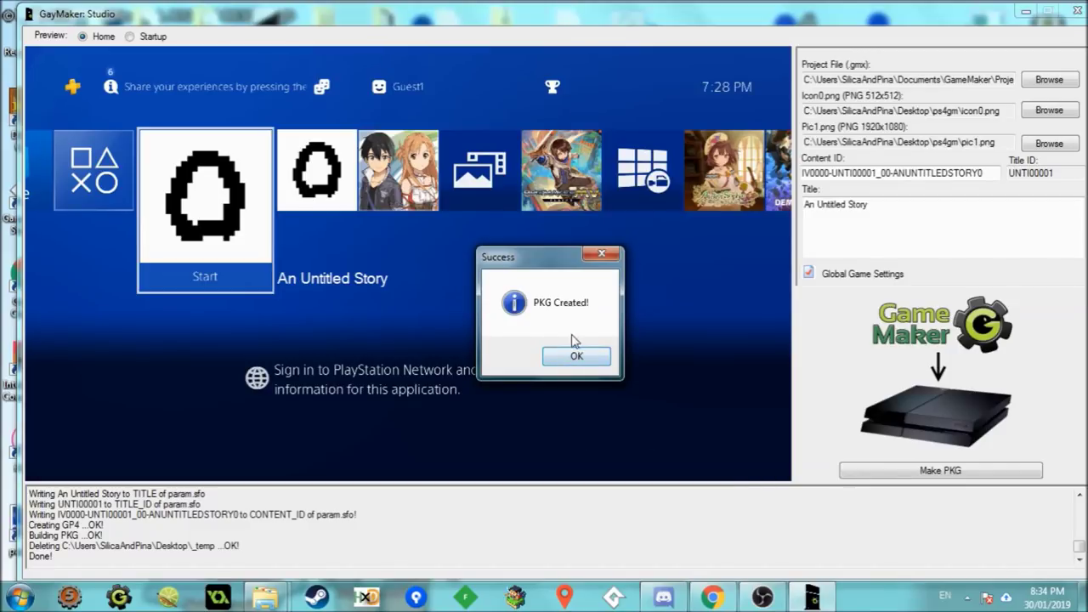
left_click(571, 359)
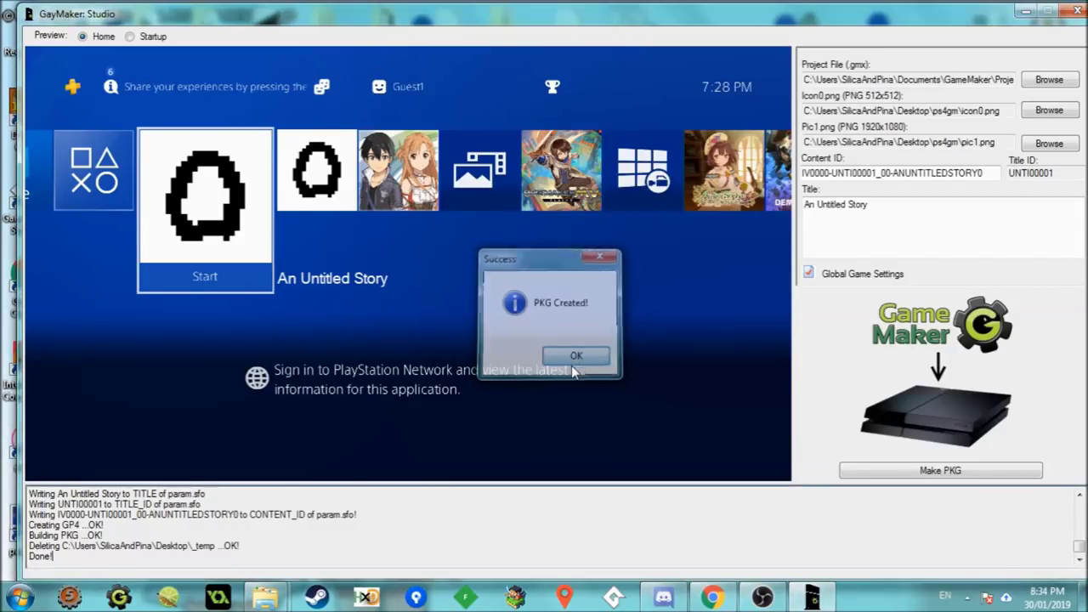